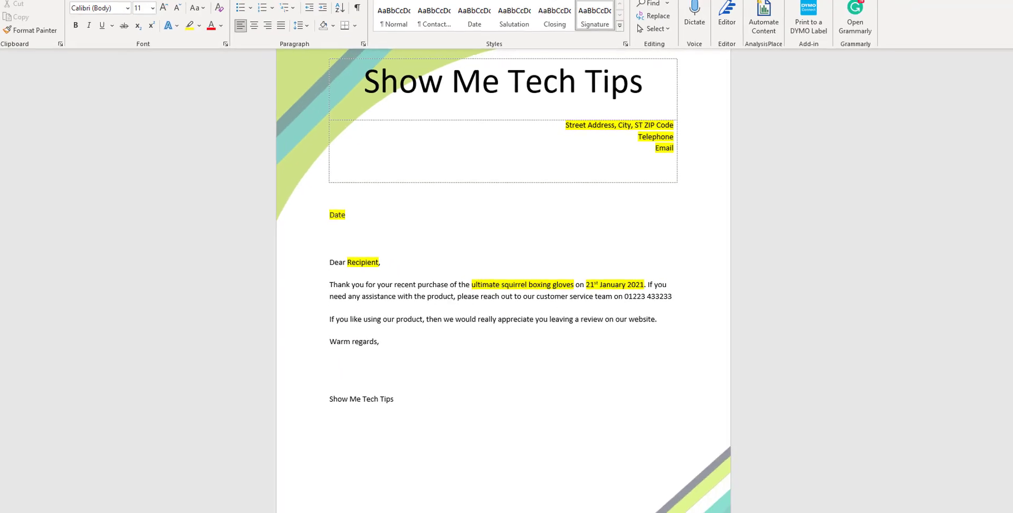
Switch to the Excel workbook with the customer table and maximize its window to view the data.
left_click_drag(1, 74, 494, 57)
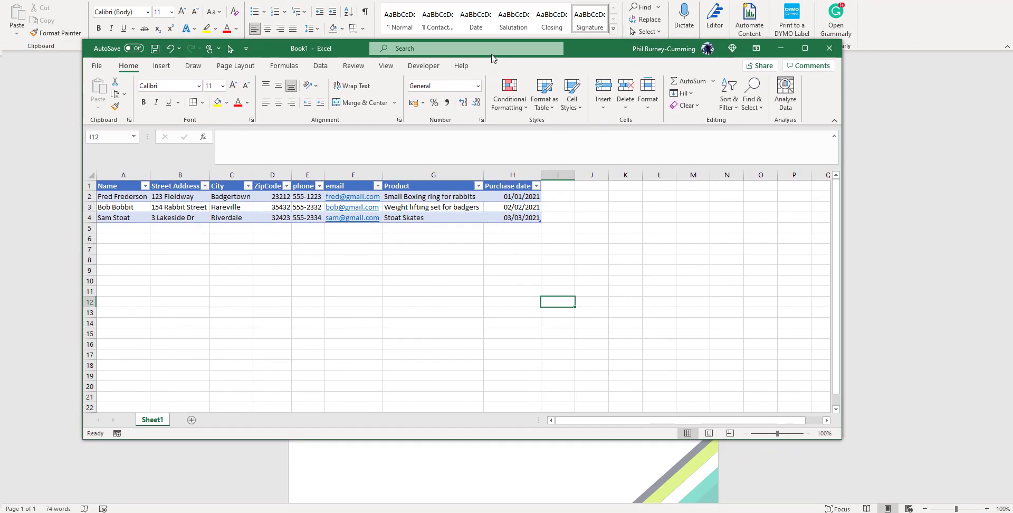
left_click(801, 53)
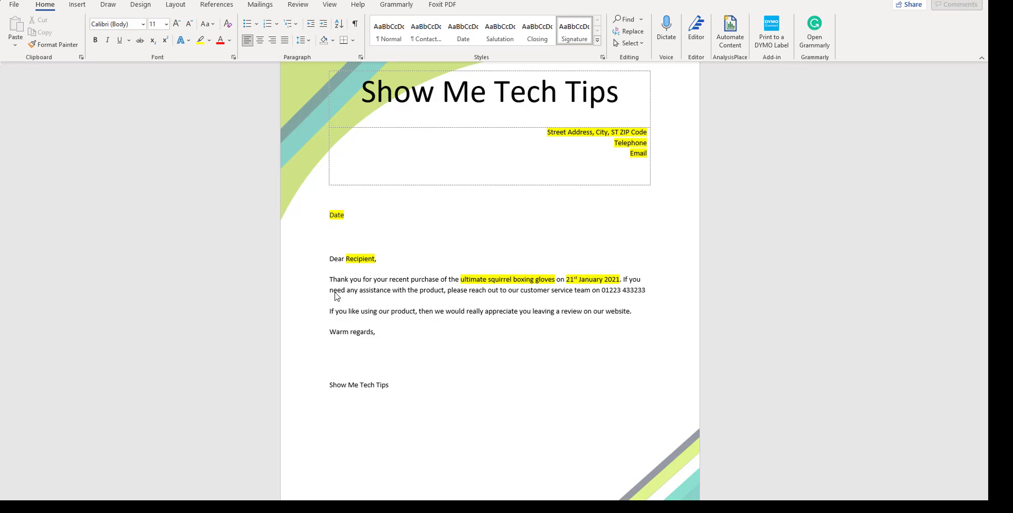
Connect the Word letter to the existing recipient list Customer Details.xlsx, using Sheet1$ with the first row as column headers.
left_click(261, 6)
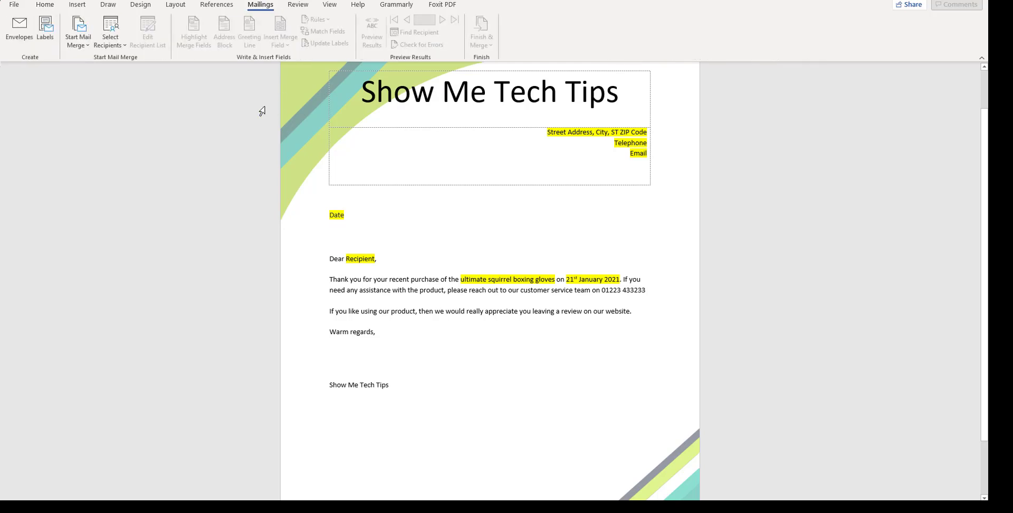
left_click(114, 48)
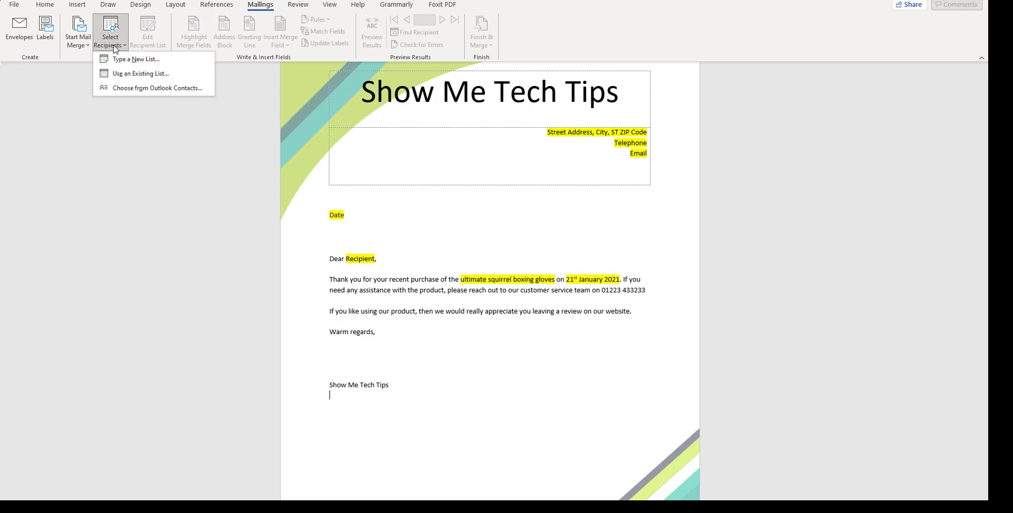
left_click(141, 78)
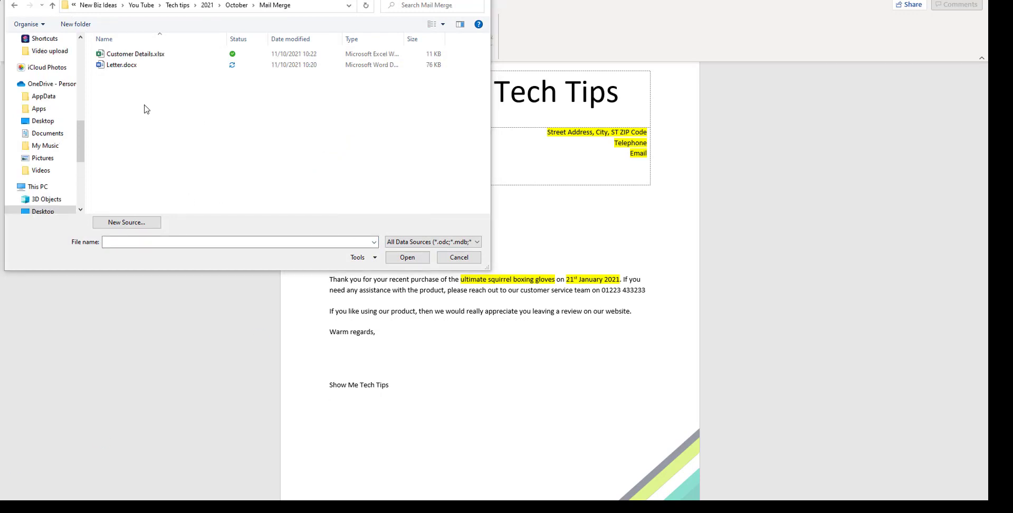
left_click(148, 56)
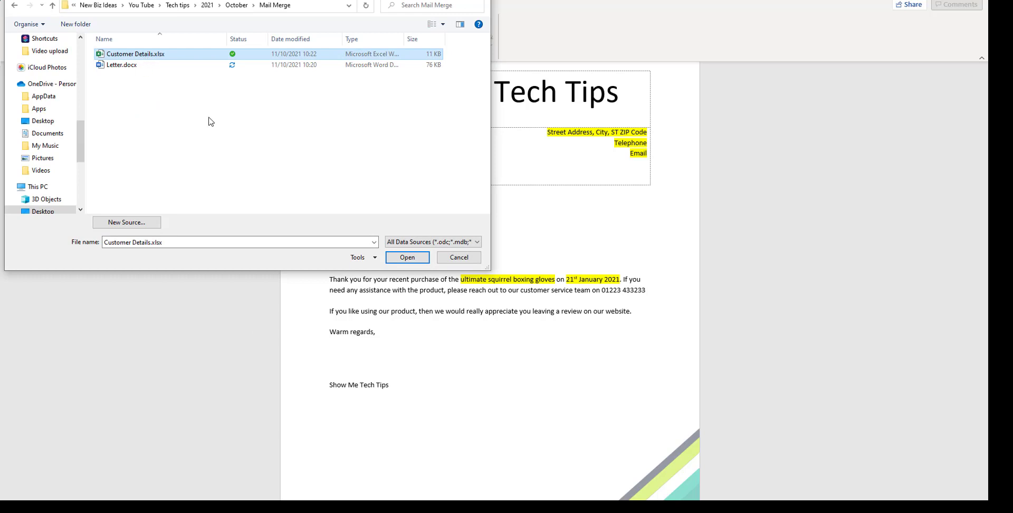
left_click(408, 259)
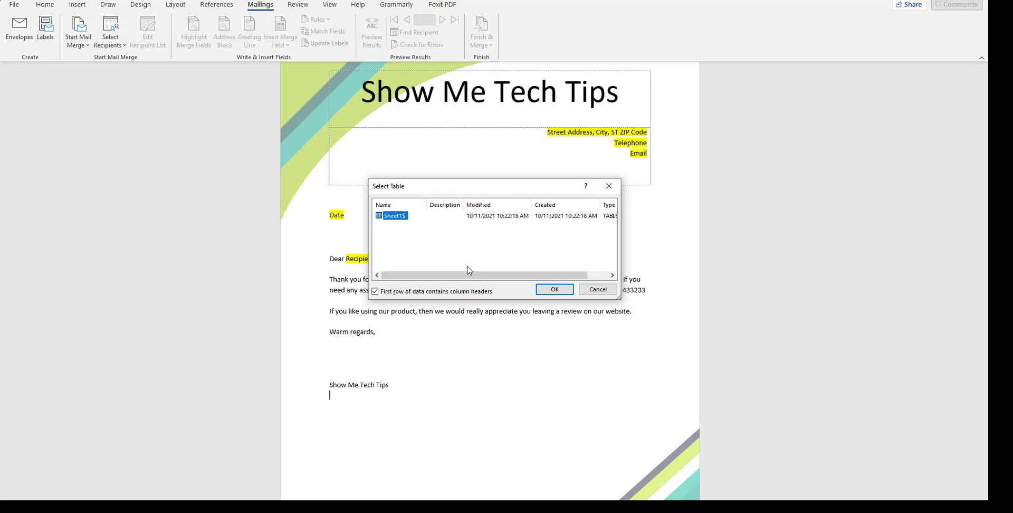
left_click(551, 292)
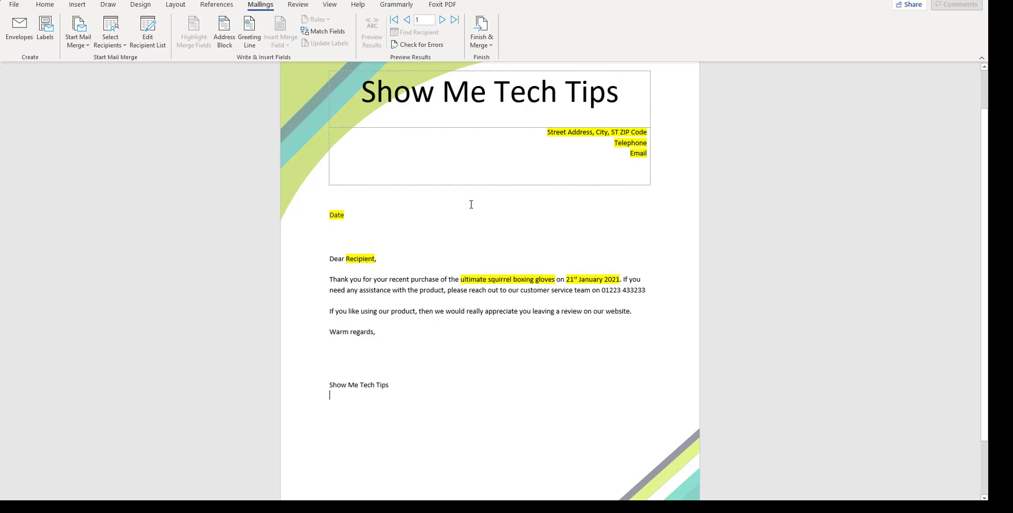
Delete the placeholder street address, telephone and email lines from the letterhead cell below the title.
left_click(549, 132)
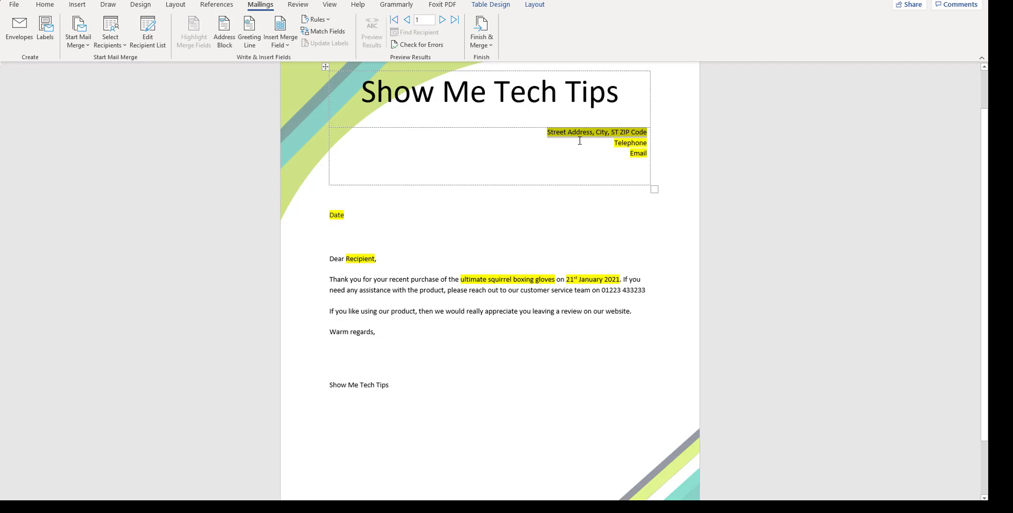
key("Delete")
key("Delete")
key("Delete")
key("Delete")
key("Delete")
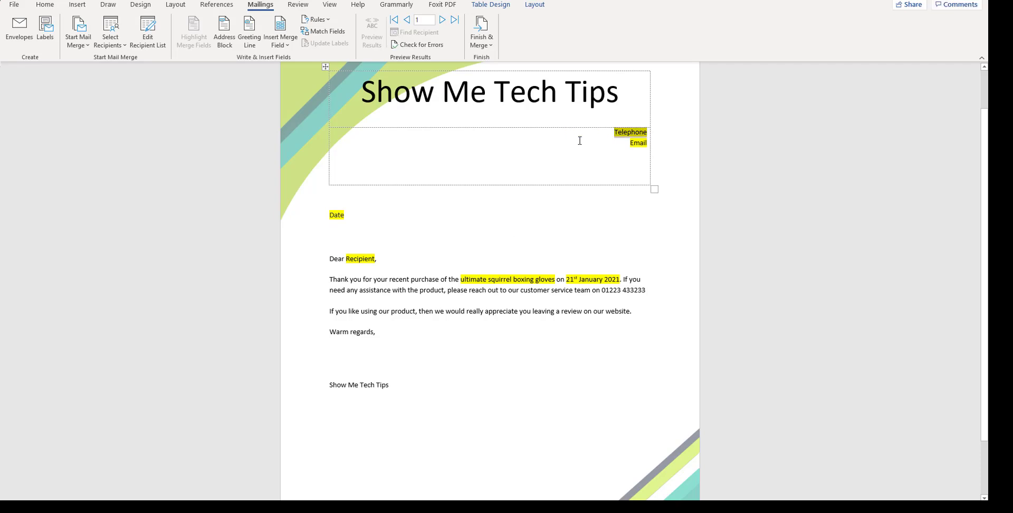
key("Delete")
key("Delete")
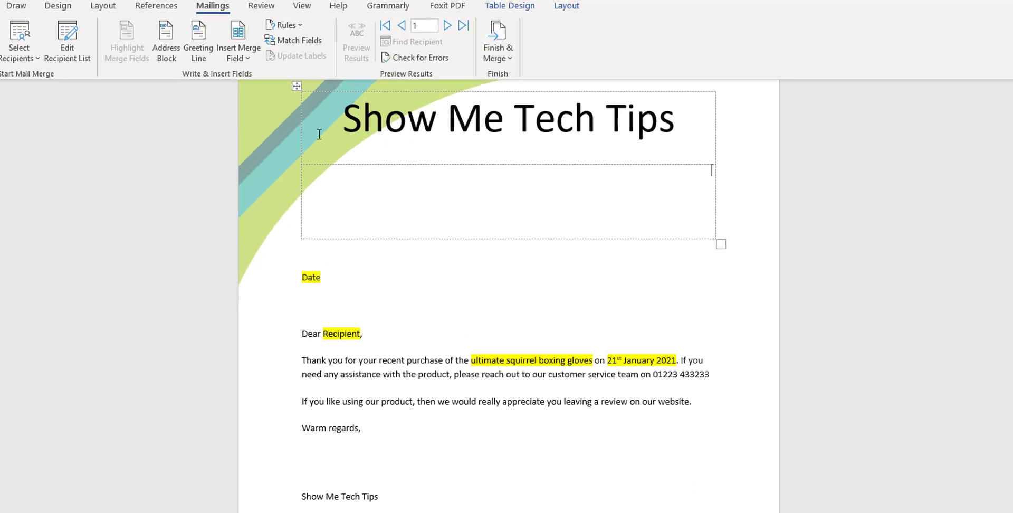
Insert the merge fields Street_Address, City, ZipCode, phone and email in the empty letterhead cell.
left_click(253, 59)
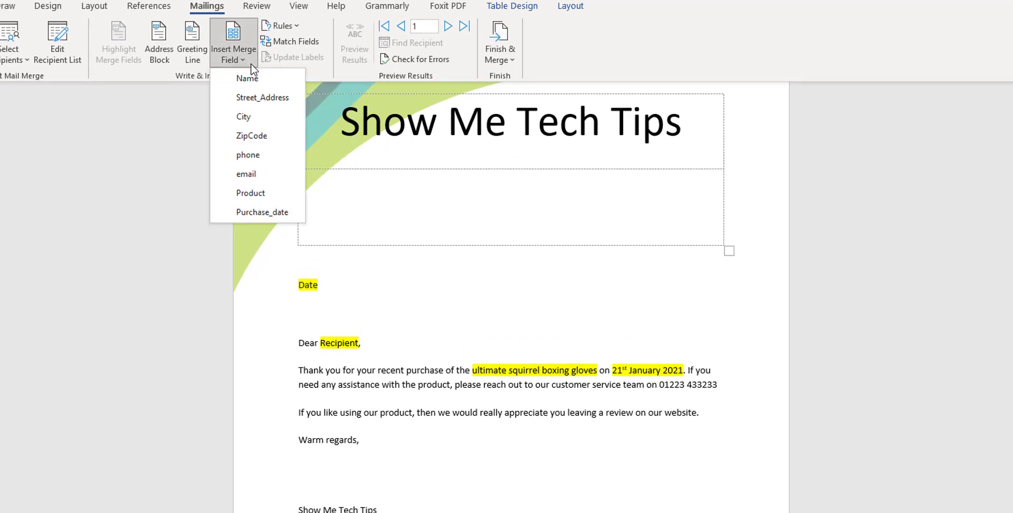
left_click(253, 98)
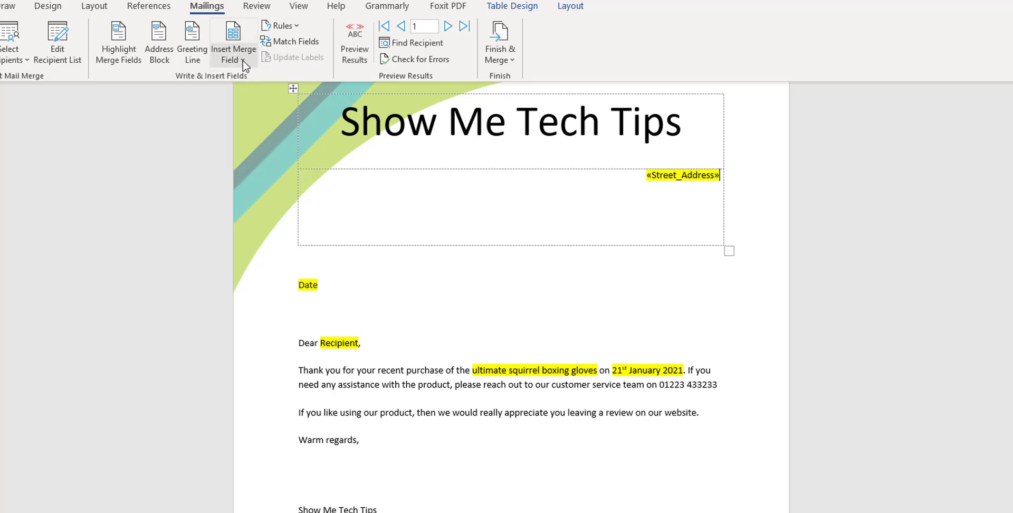
left_click(243, 60)
left_click(249, 109)
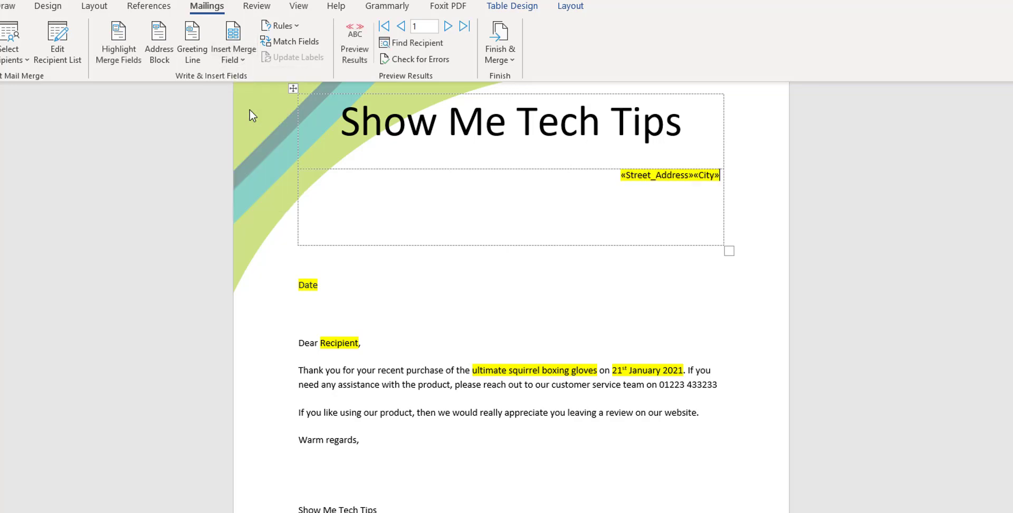
left_click(249, 56)
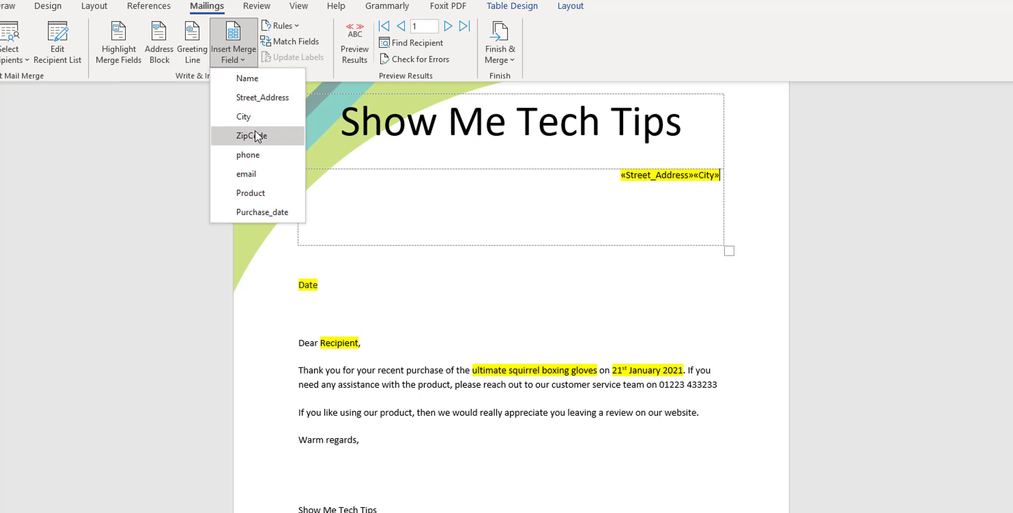
left_click(255, 133)
left_click(245, 56)
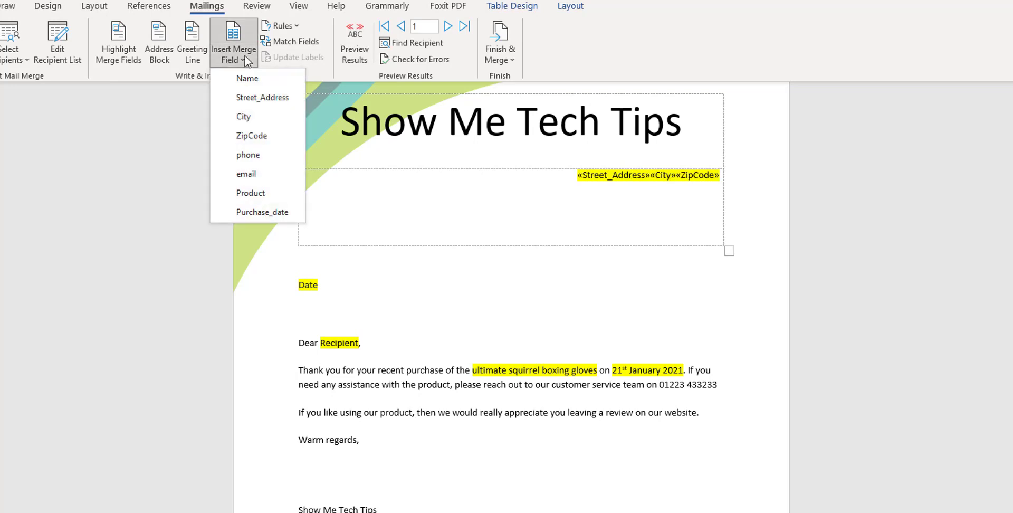
left_click(244, 154)
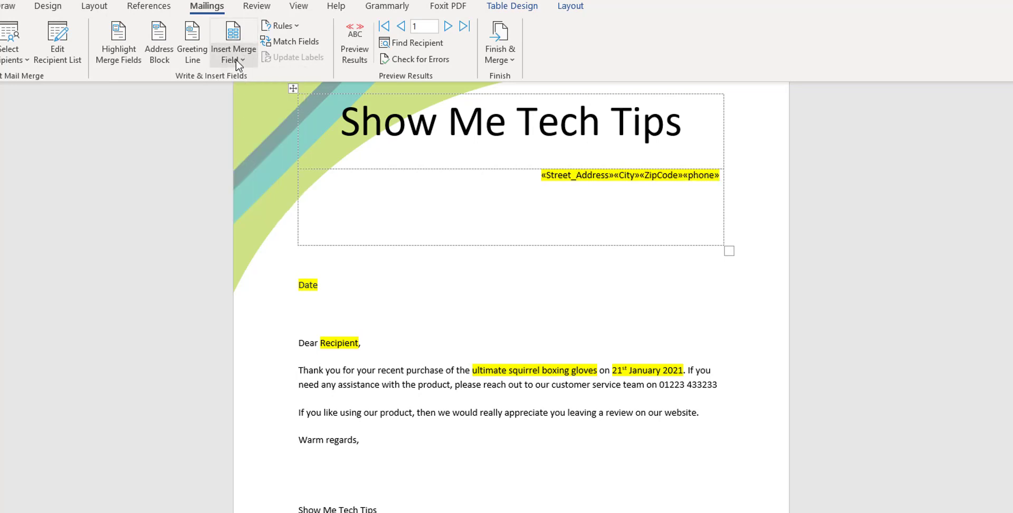
left_click(236, 59)
left_click(244, 171)
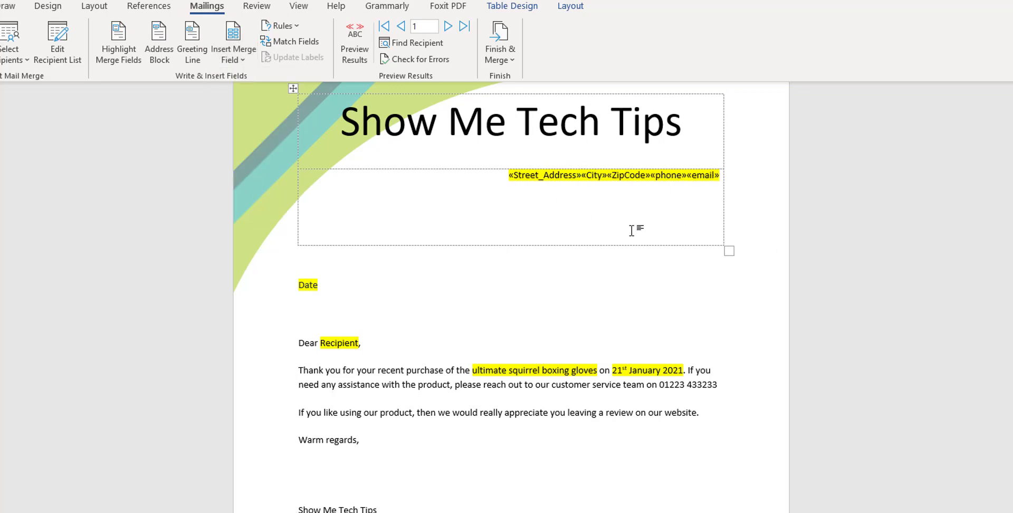
Split the letterhead merge fields onto four lines: Street_Address, City with ZipCode, phone, and email.
key("Return")
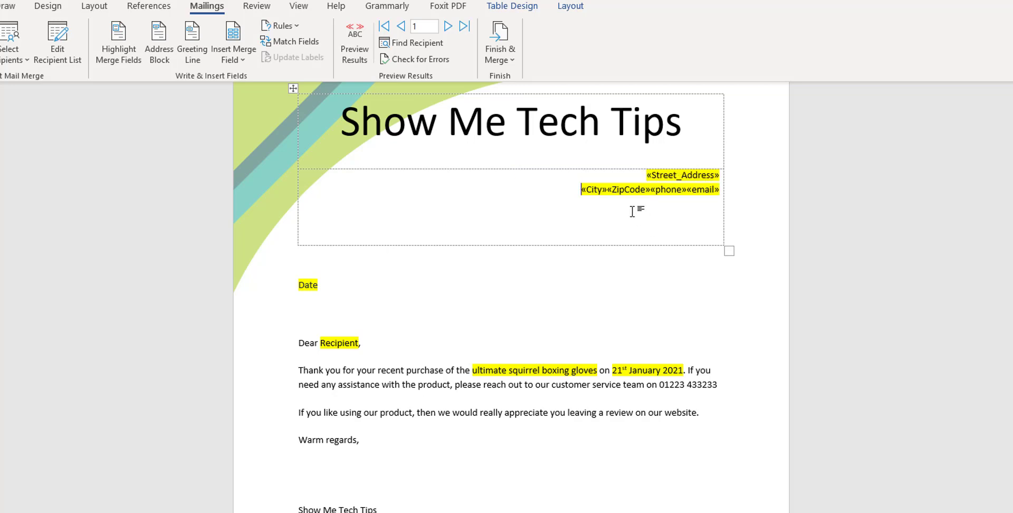
left_click(607, 190)
left_click(651, 190)
key("Return")
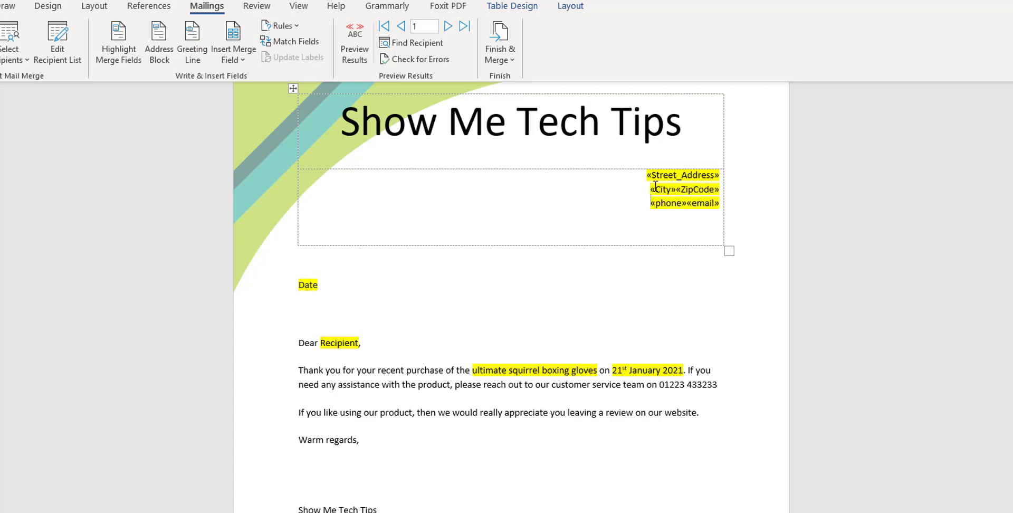
left_click(687, 205)
key("Return")
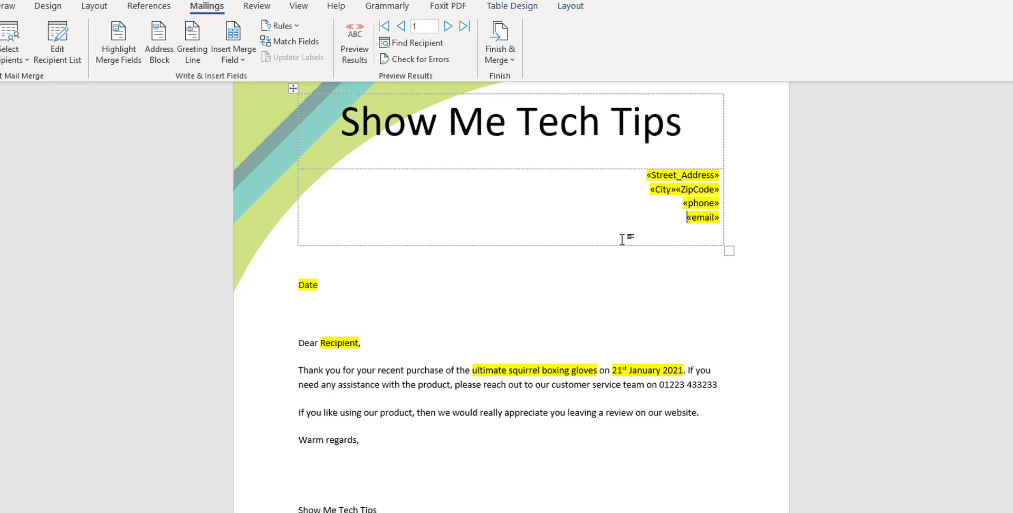
Replace the Recipient placeholder after "Dear" with the Name merge field.
double_click(357, 343)
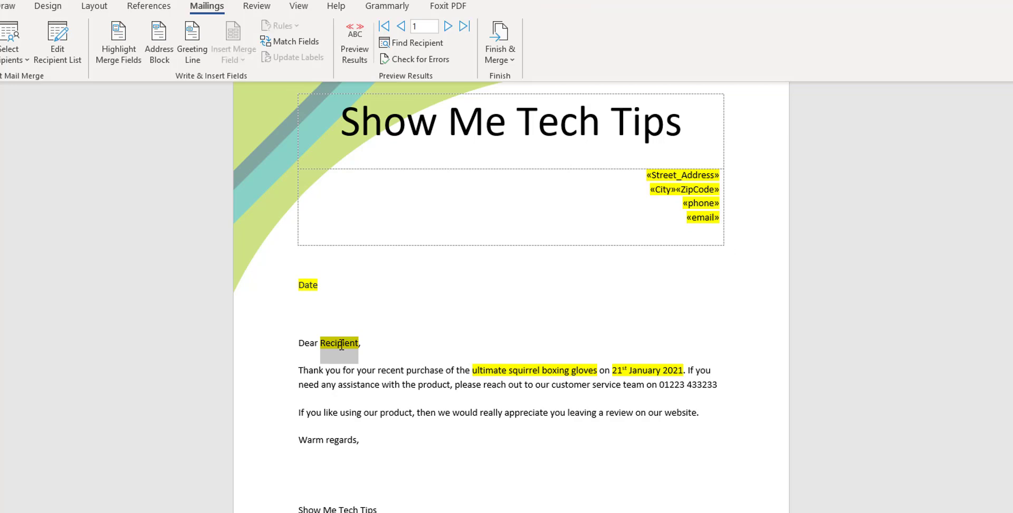
key("Delete")
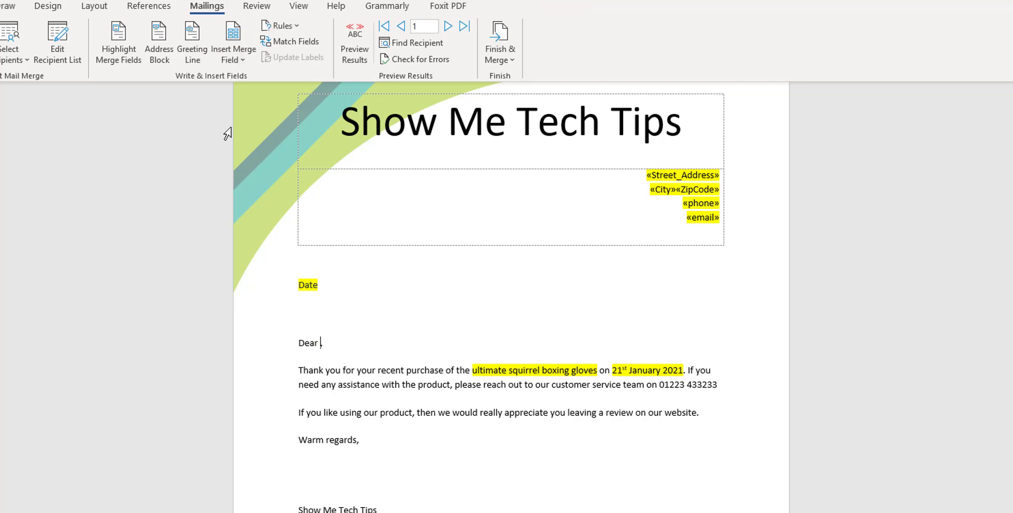
left_click(229, 57)
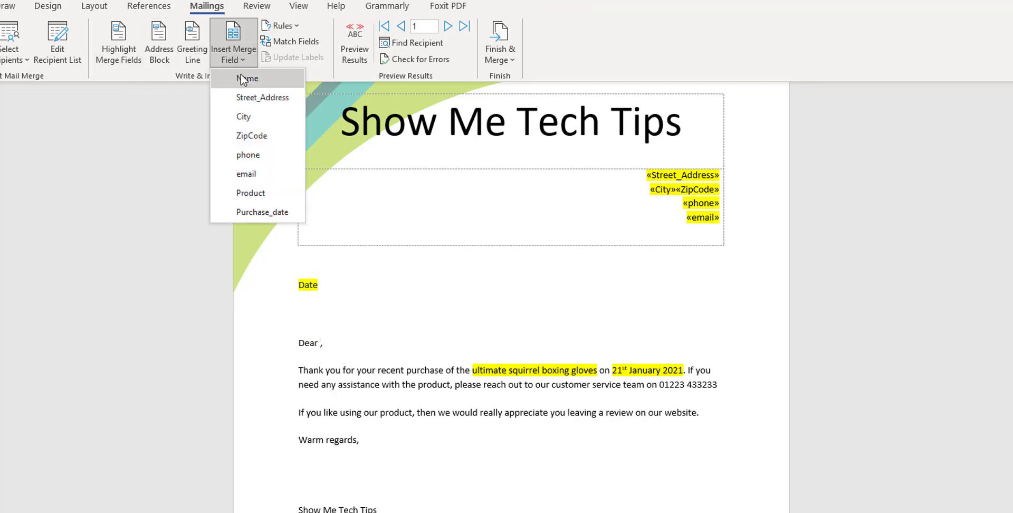
left_click(241, 77)
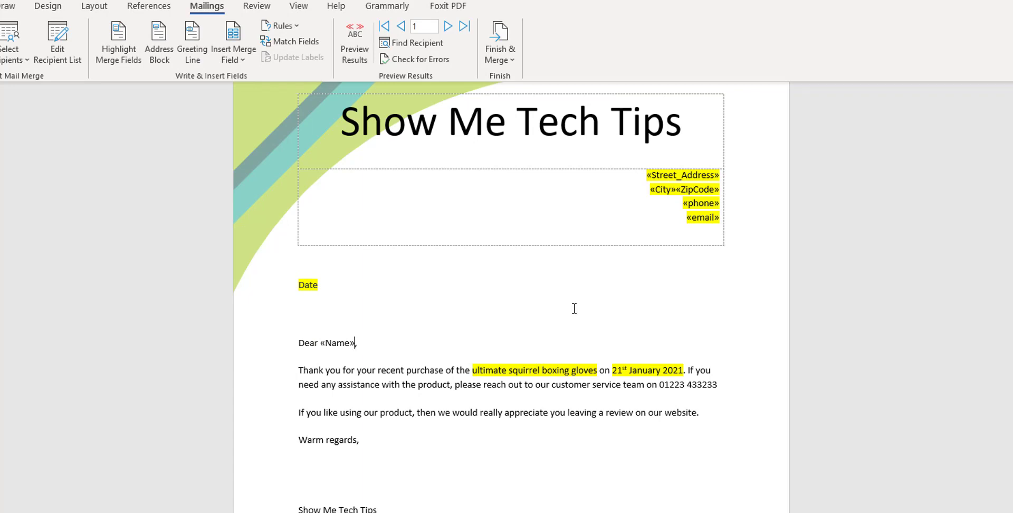
Replace the text "ultimate squirrel boxing gloves" in the first paragraph with the Product merge field.
mouse_move(472, 371)
left_mouse_down()
mouse_move(598, 371)
mouse_move(472, 371)
mouse_move(480, 377)
left_mouse_up()
left_click(597, 370)
key("Delete")
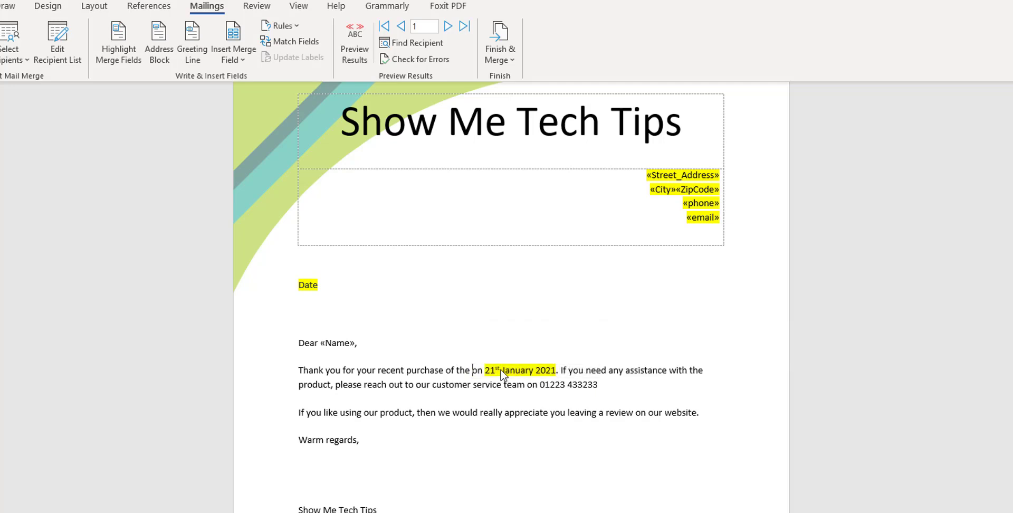
left_click(224, 60)
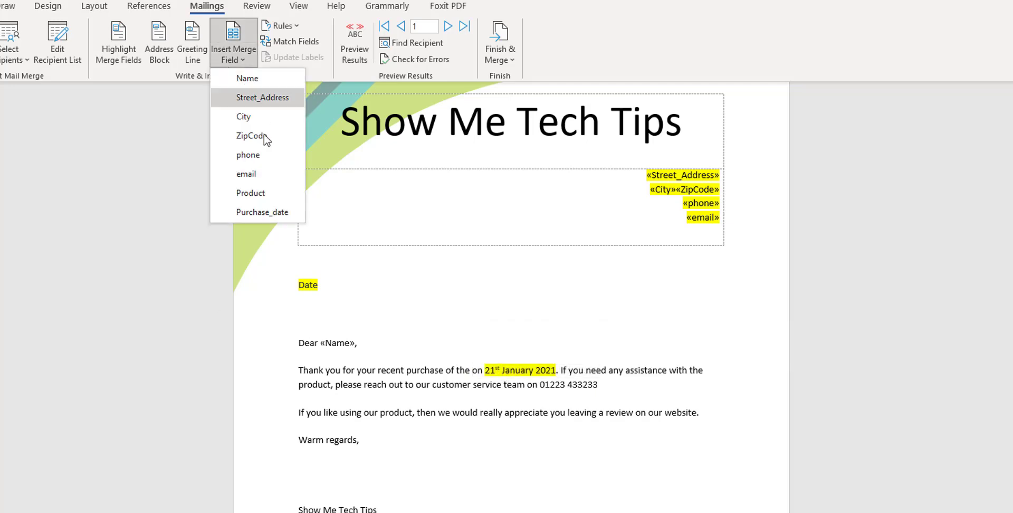
left_click(265, 190)
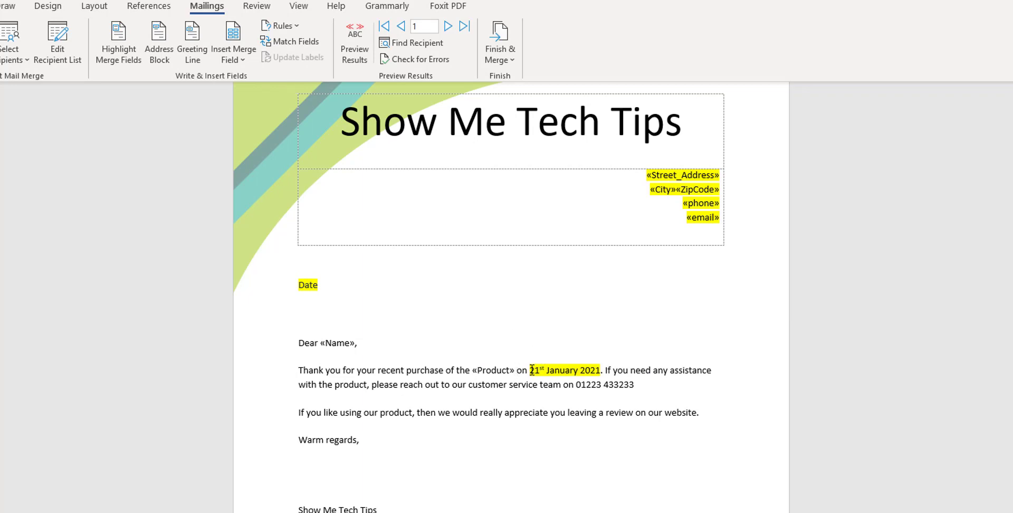
Replace the date "21st January 2021" in the first paragraph with the Purchase_date merge field.
left_click_drag(530, 370, 600, 371)
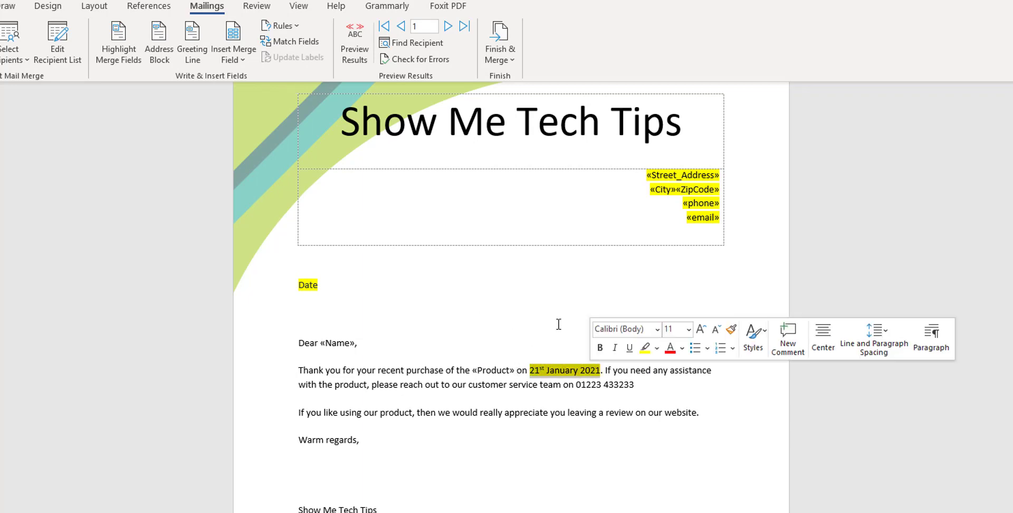
left_click(243, 64)
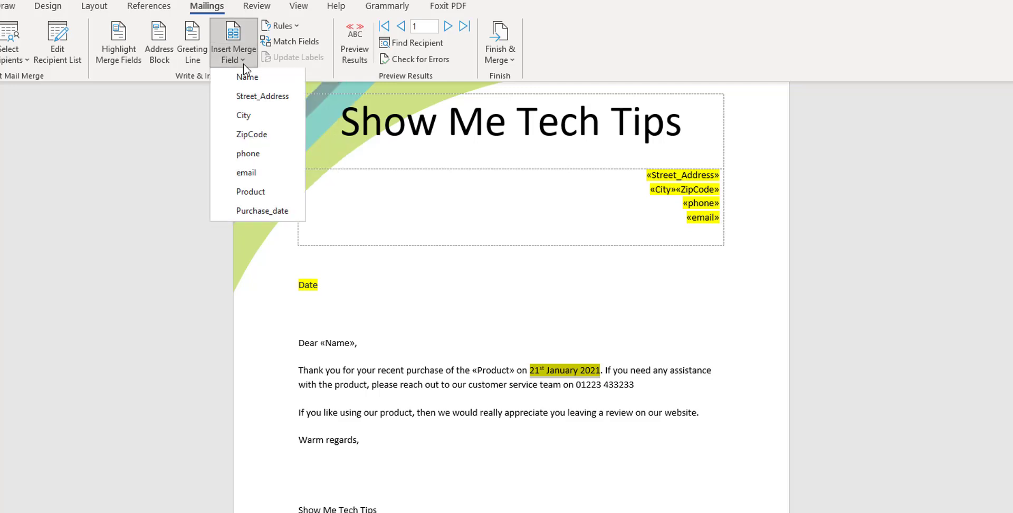
left_click(283, 211)
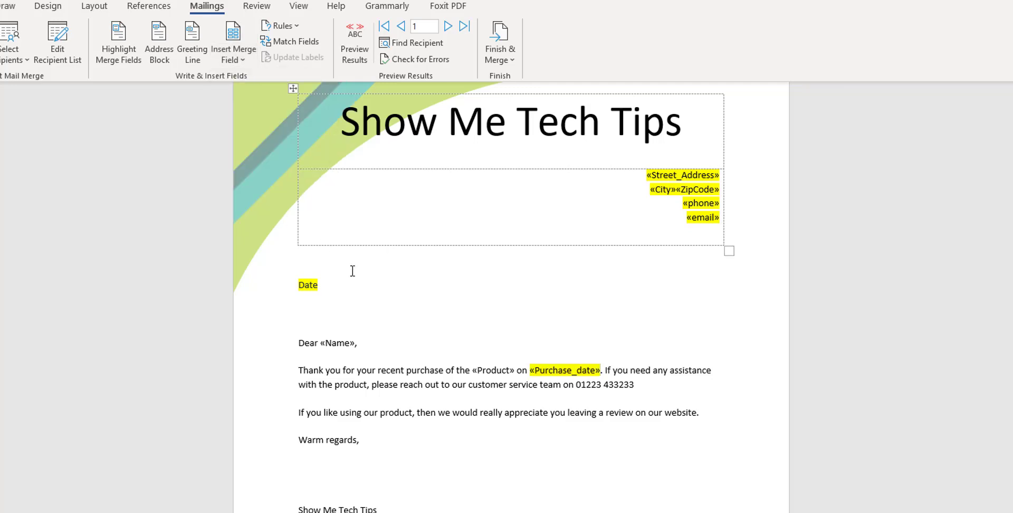
Remove the yellow text highlighting from the Purchase_date merge field.
double_click(583, 371)
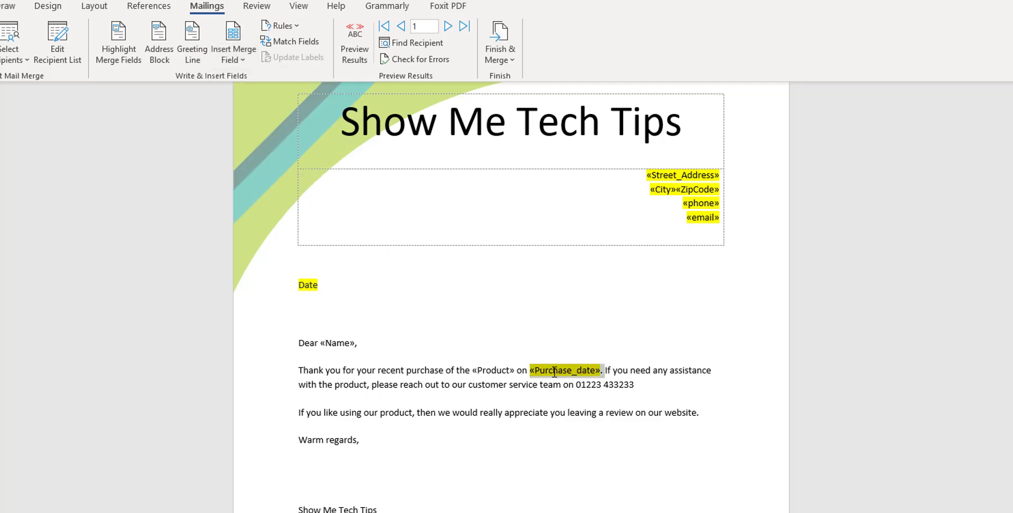
left_click(1, 6)
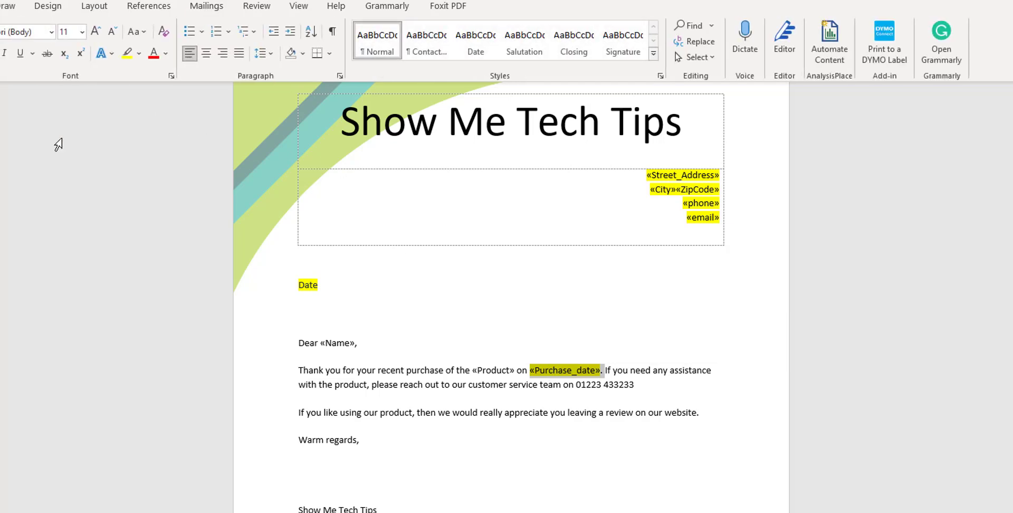
left_click(140, 54)
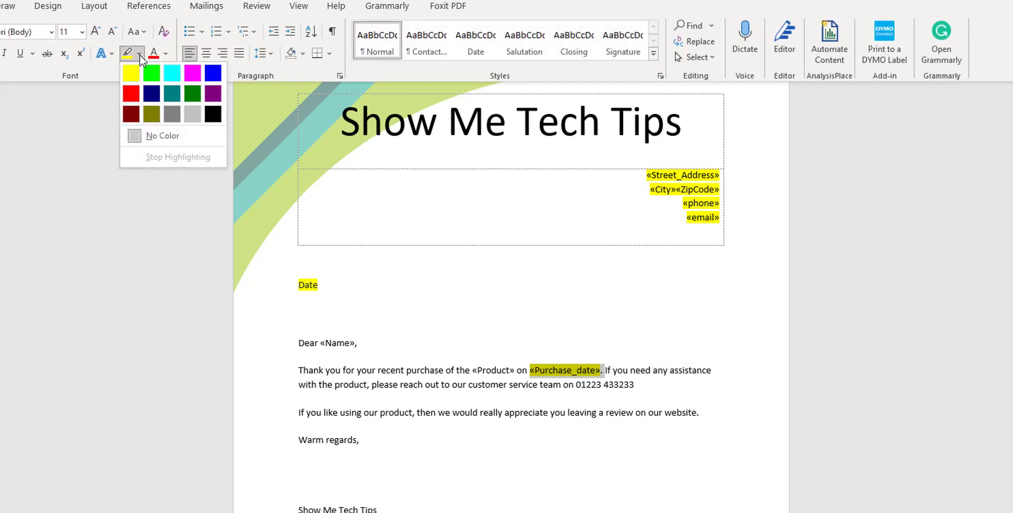
left_click(158, 136)
Remove the yellow highlighting from the Street_Address, City, ZipCode, phone and email merge fields in the letterhead.
left_click_drag(646, 175, 720, 219)
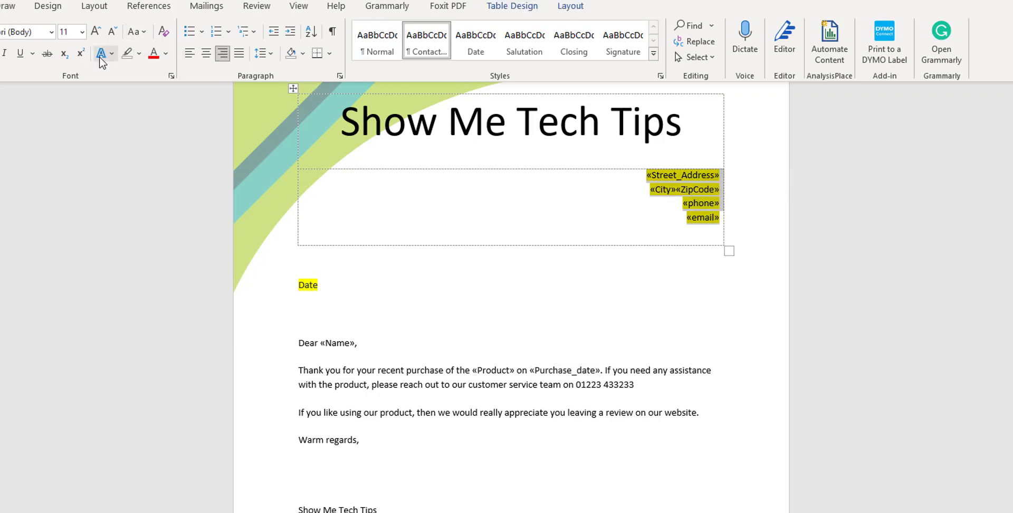
left_click(123, 56)
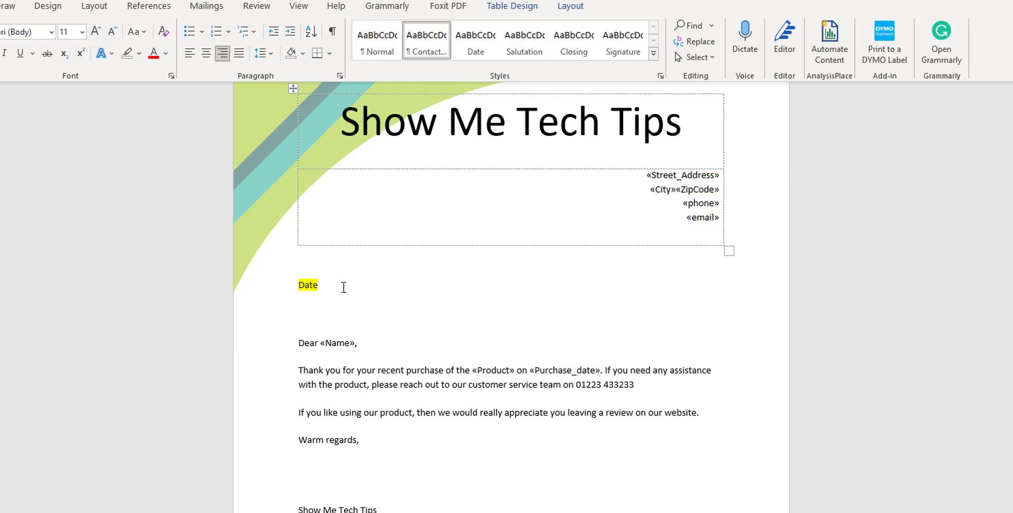
left_click(513, 438)
left_click(507, 414)
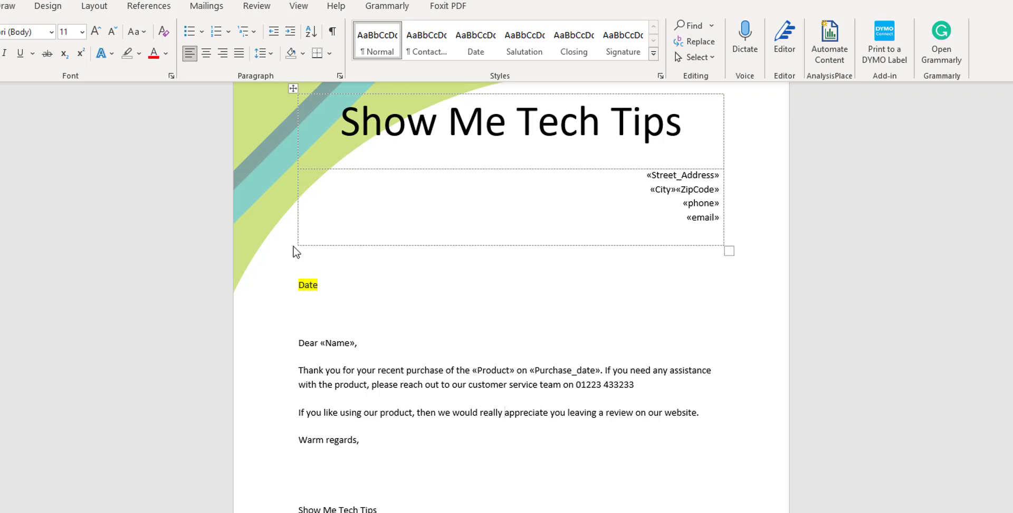
Preview the merge results to check the address spacing, and return to the merge field view.
left_click(205, 7)
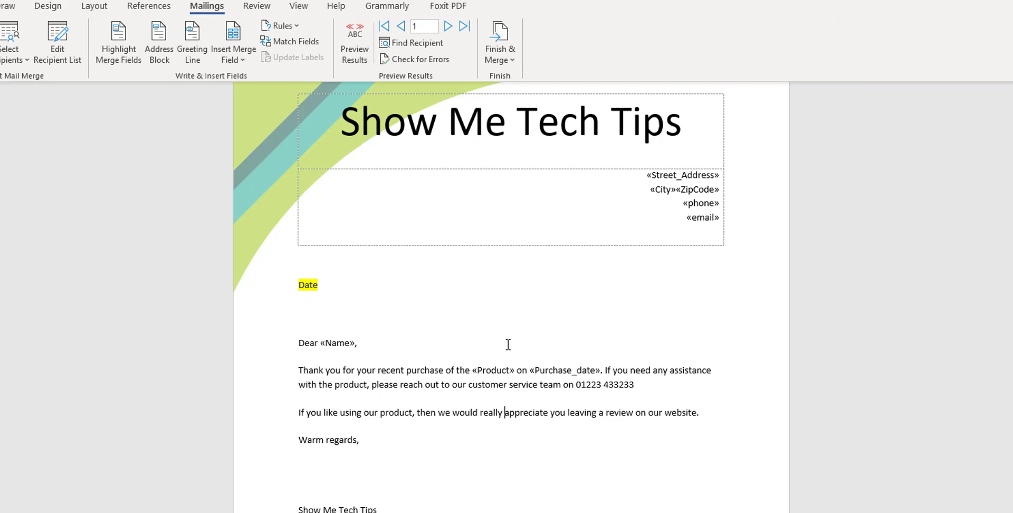
left_click(353, 37)
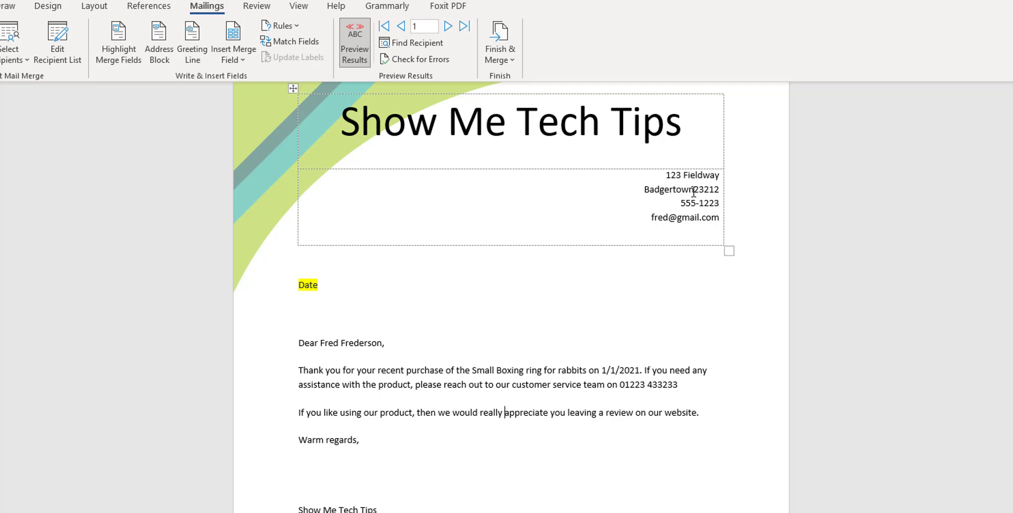
left_click(344, 40)
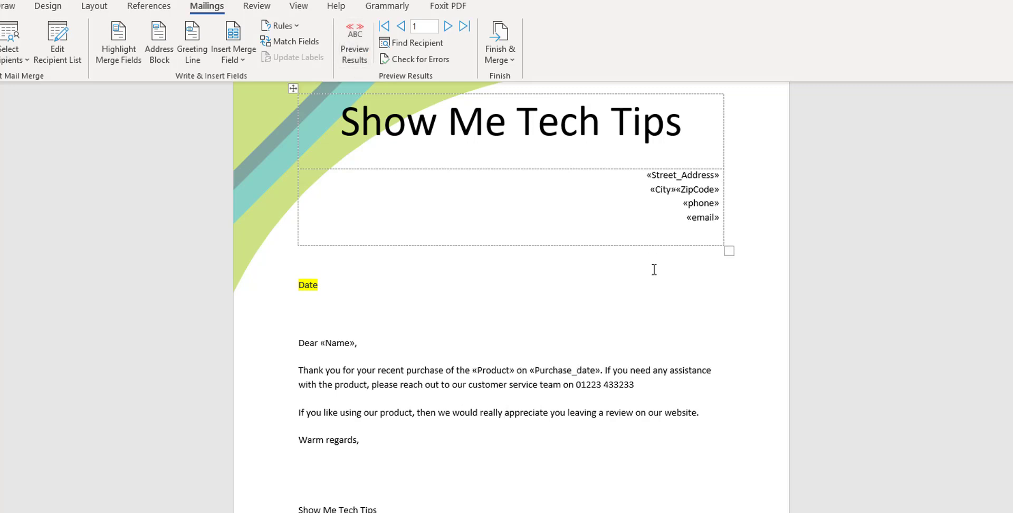
Insert a space between the City and ZipCode merge fields and preview the merged letter again.
left_click(679, 189)
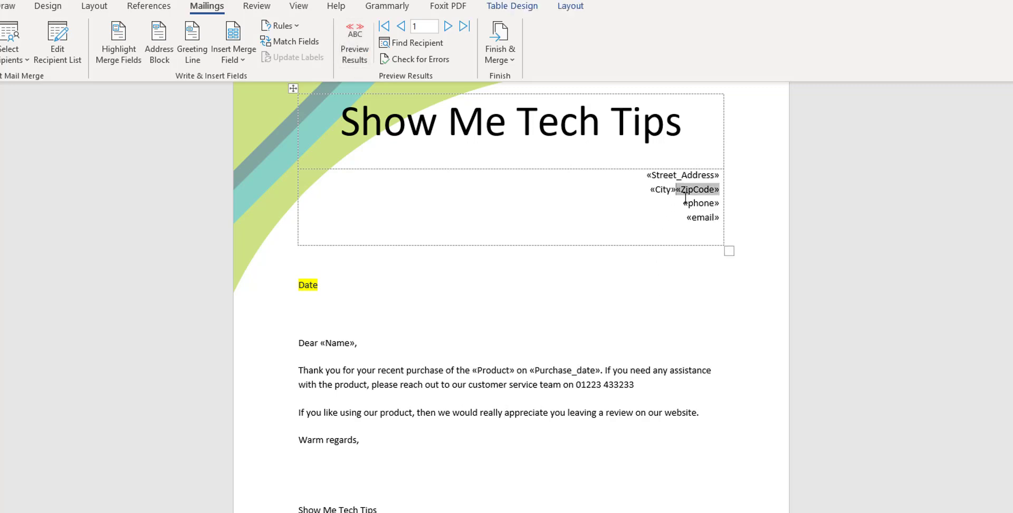
left_click(643, 188)
left_click(679, 189)
left_click(355, 37)
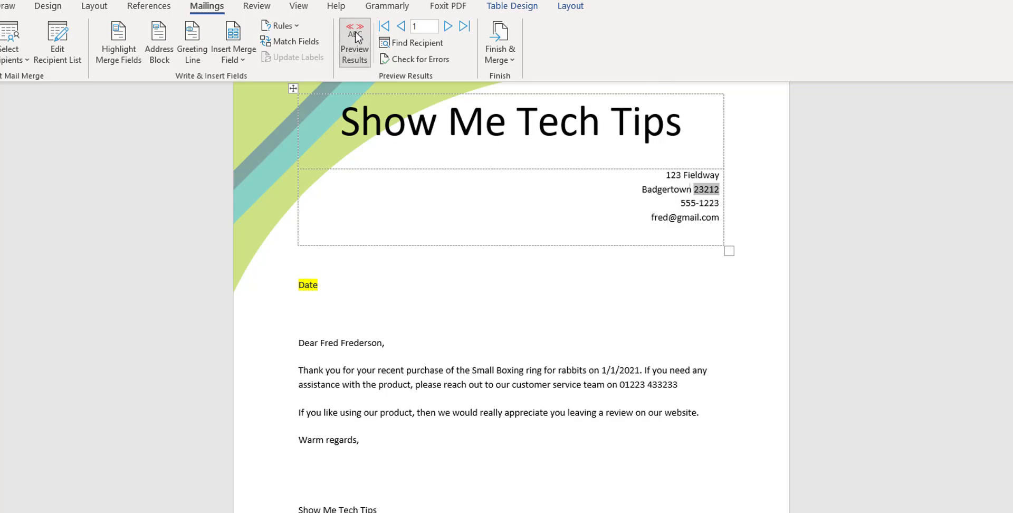
left_click(551, 203)
left_click(656, 260)
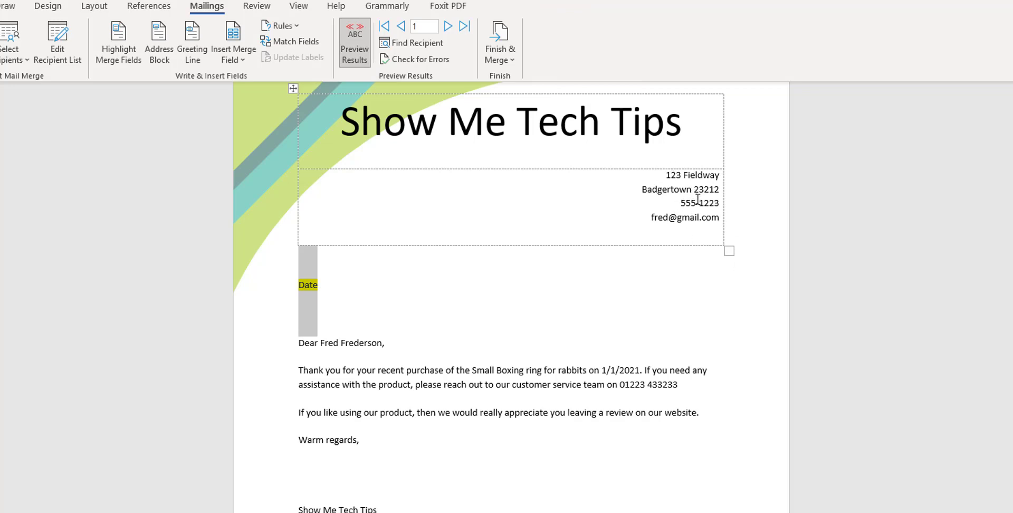
left_click(563, 371)
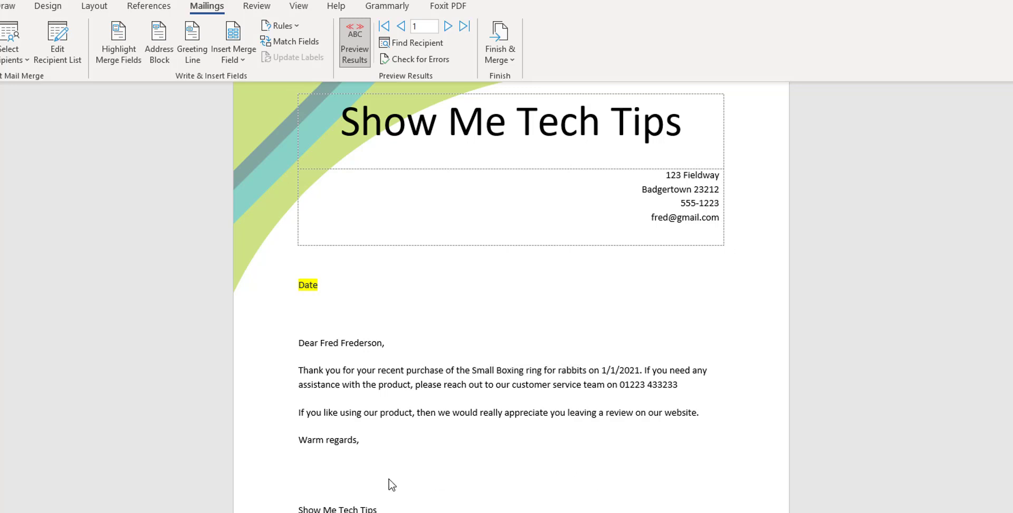
Browse the previewed letters for recipients 1 to 3 and return to the first recipient.
scroll(439, 411, "up", 1)
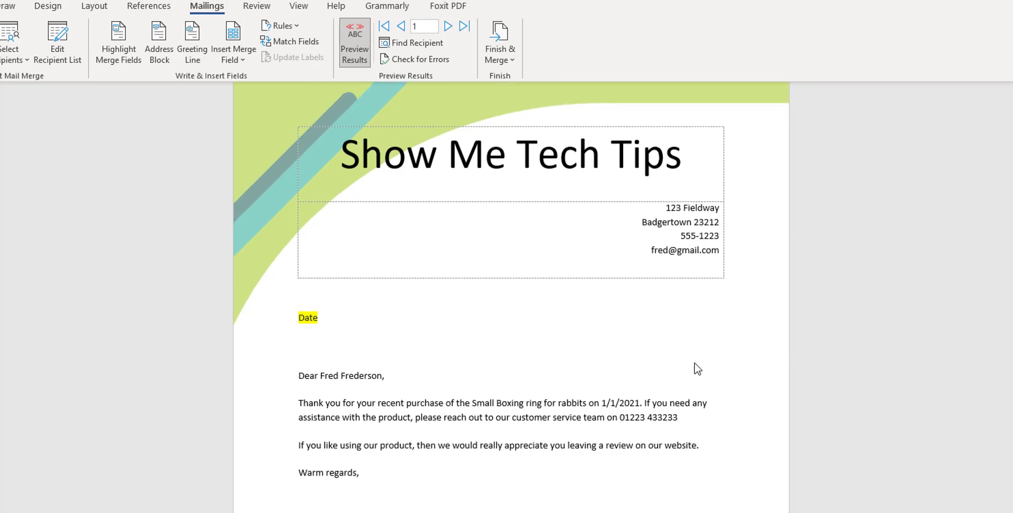
left_click(448, 26)
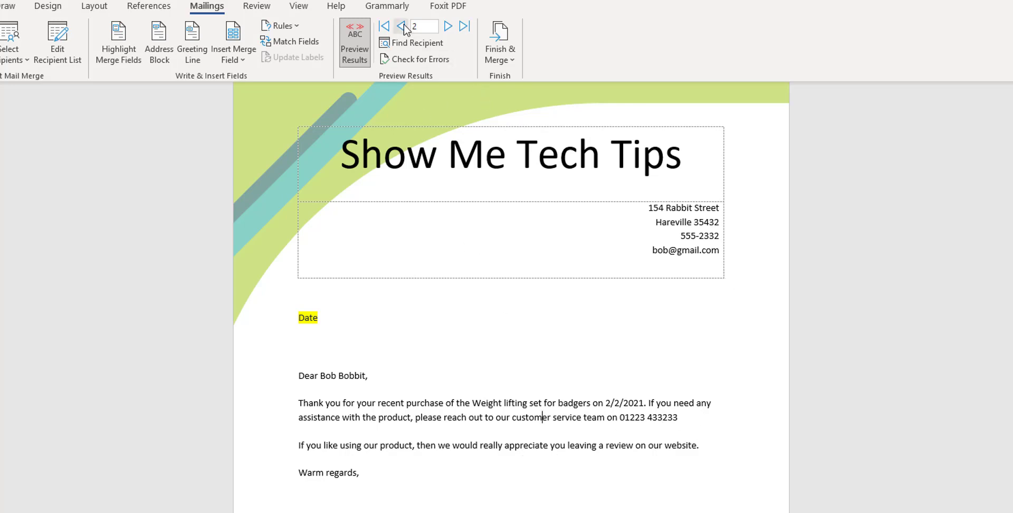
left_click(448, 27)
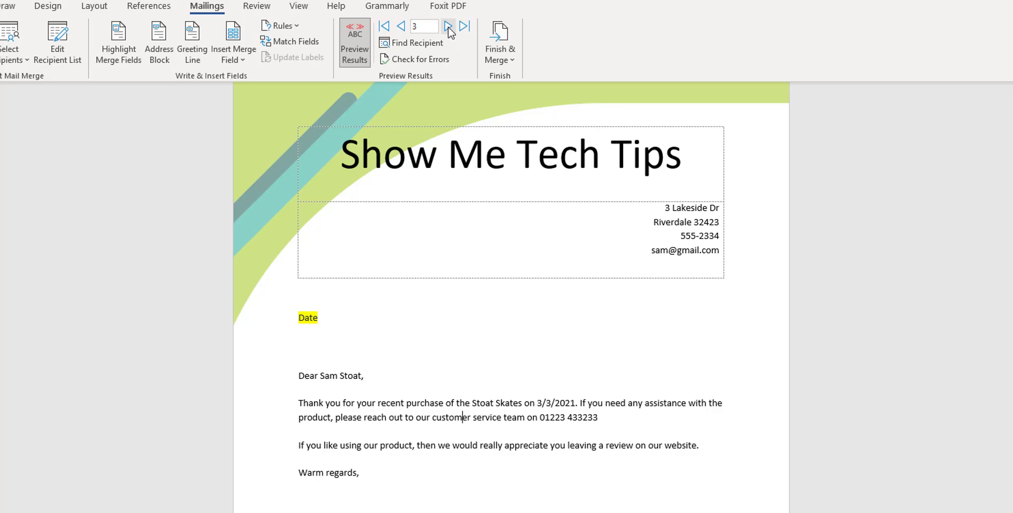
left_click(406, 27)
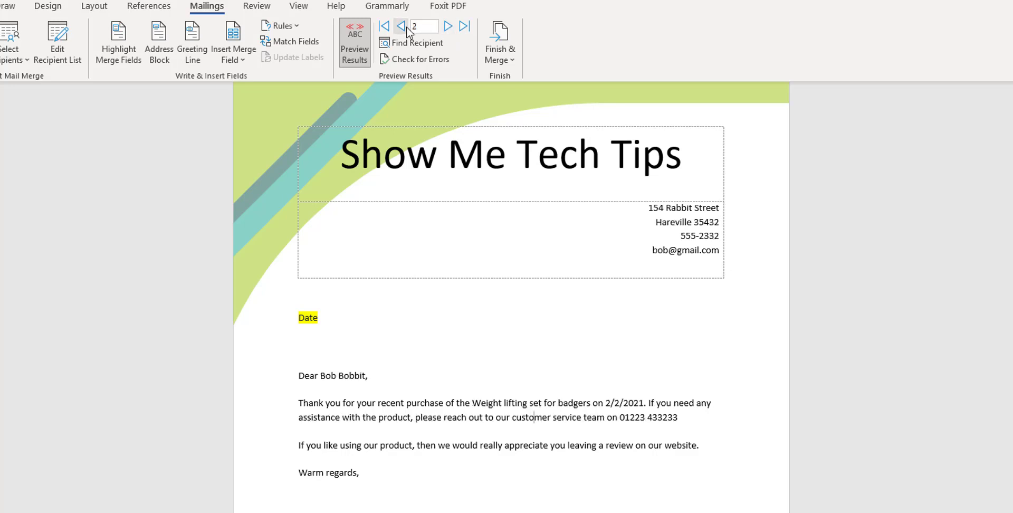
left_click(407, 29)
left_click(448, 26)
left_click(447, 26)
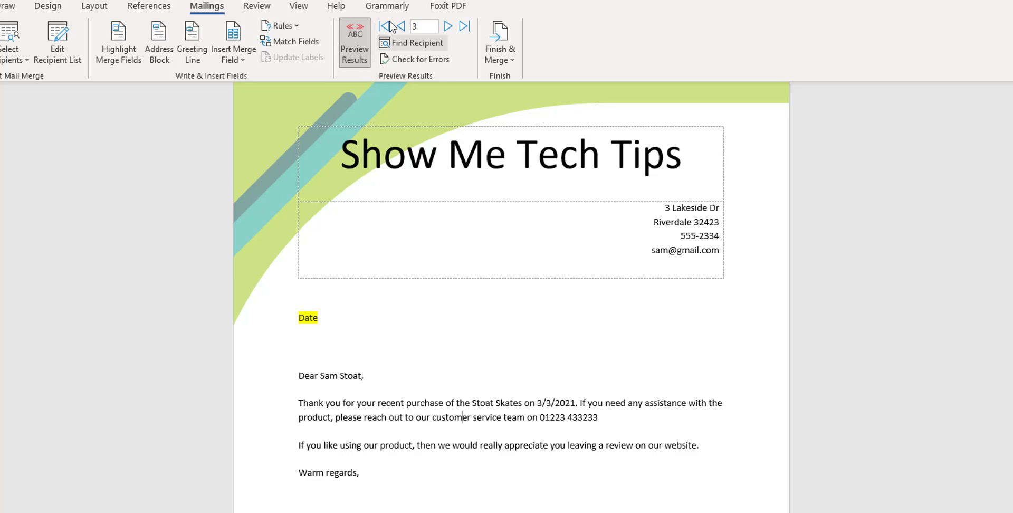
left_click(403, 26)
left_click(403, 27)
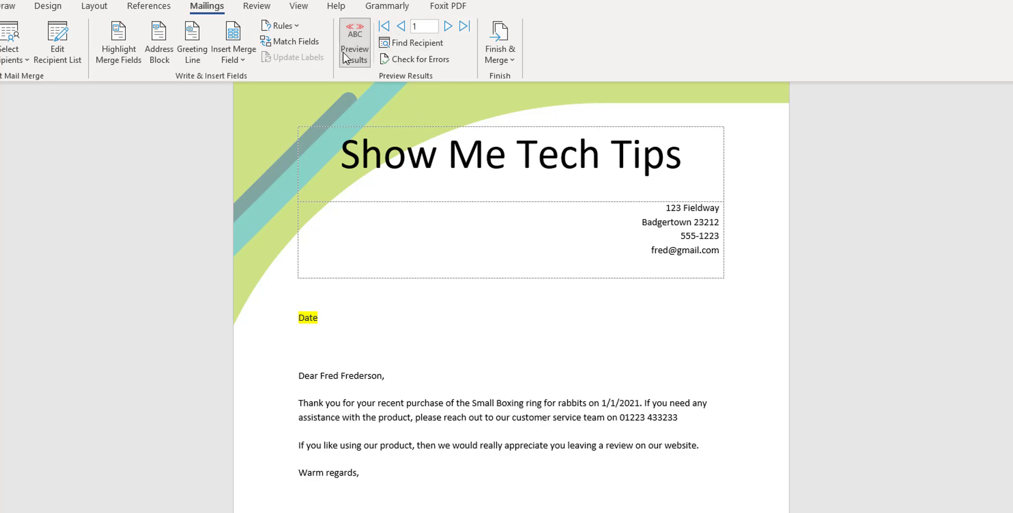
Compare the merge field view with the preview, and step through the recipients' letters again to record 3.
left_click(345, 33)
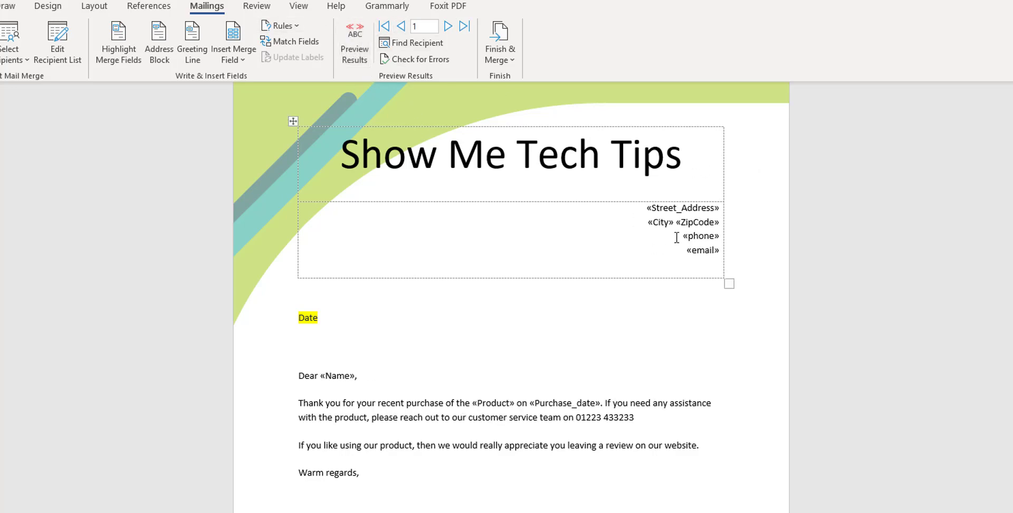
left_click(353, 41)
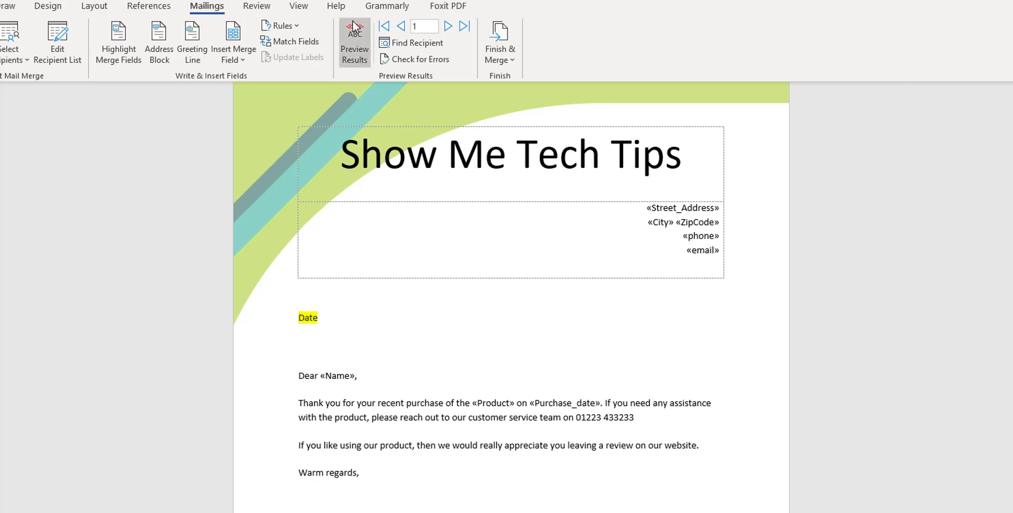
left_click(448, 26)
left_click(448, 27)
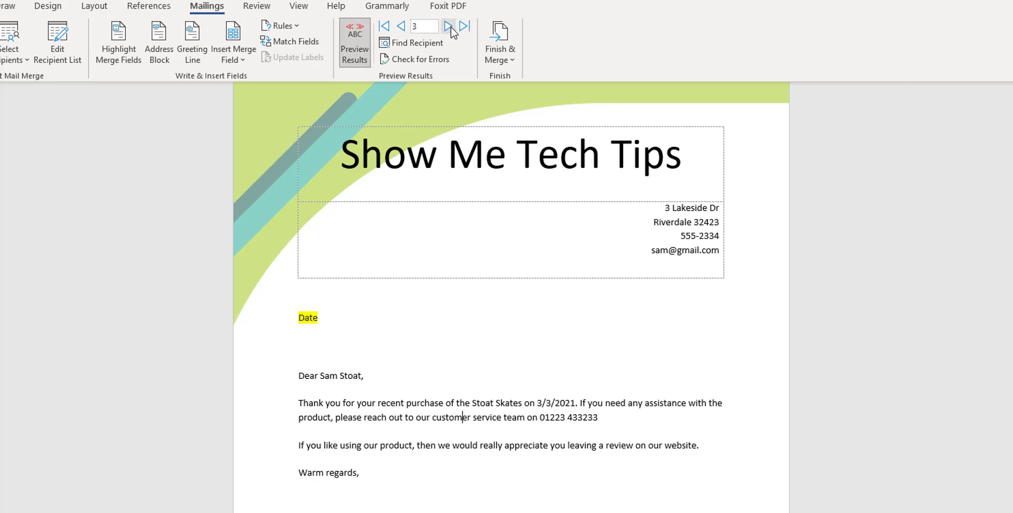
left_click(402, 27)
left_click(402, 27)
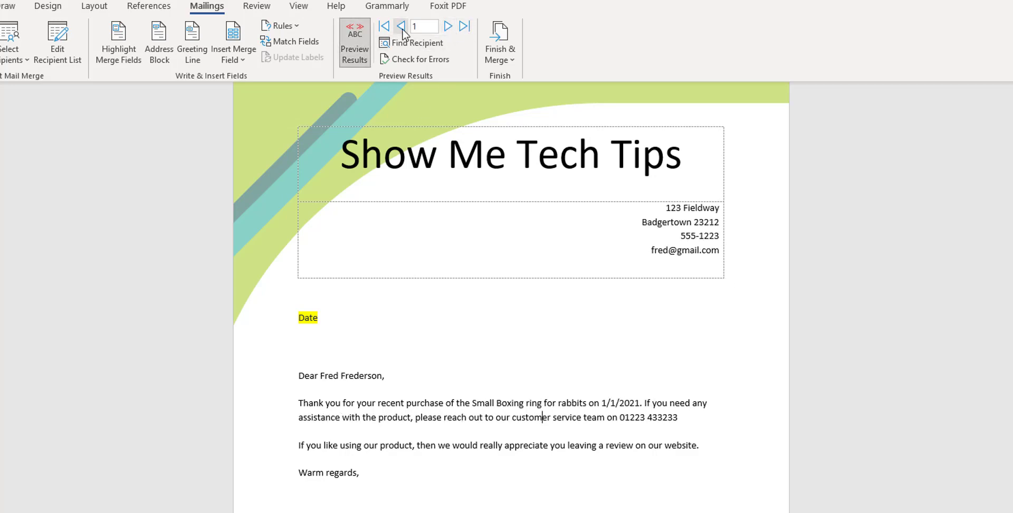
left_click(446, 27)
left_click(446, 27)
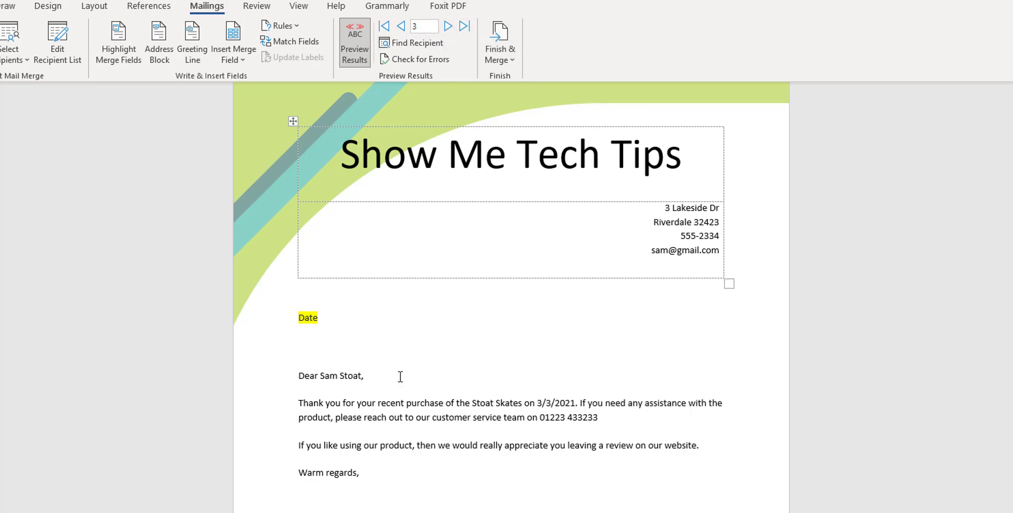
Replace the highlighted Date placeholder with an automatically updating date in the "October 11, 2021" format.
left_click(324, 317)
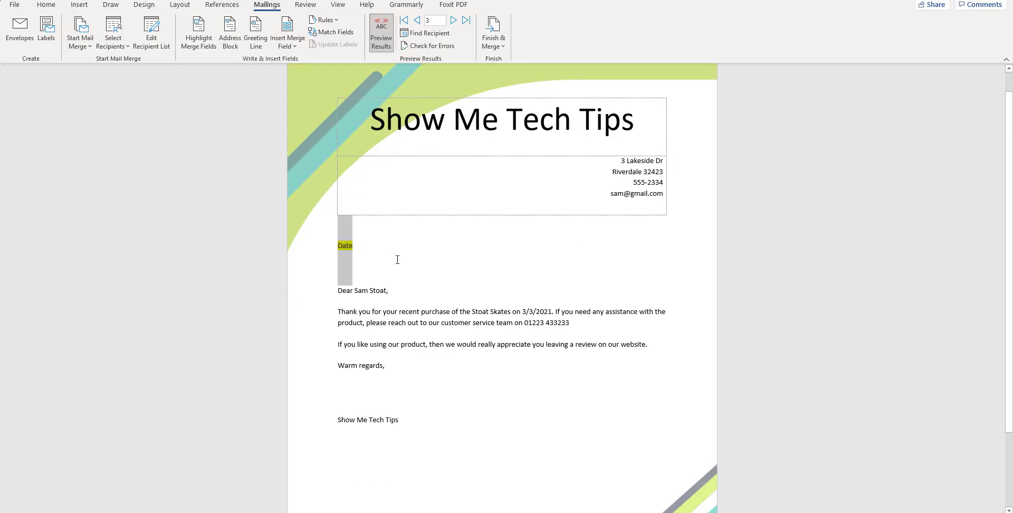
key("Delete")
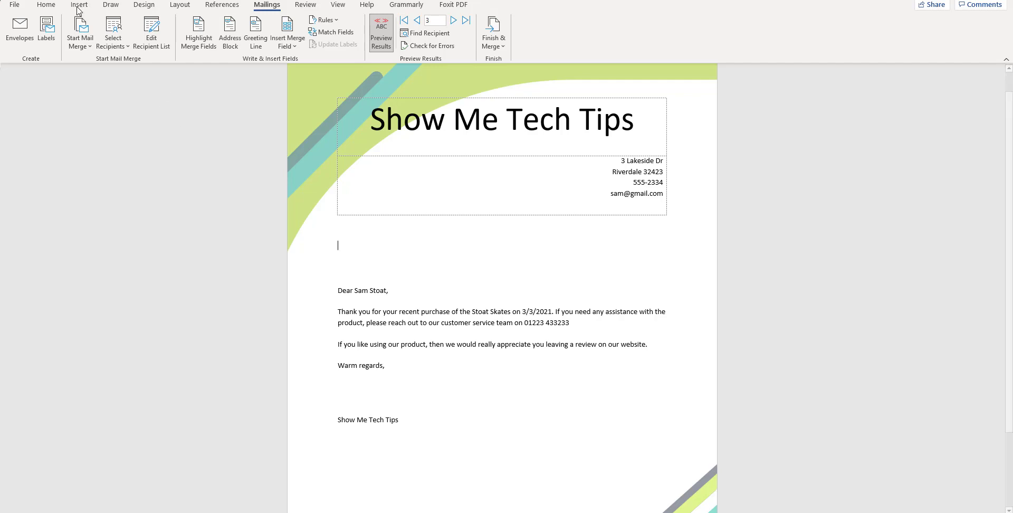
left_click(77, 5)
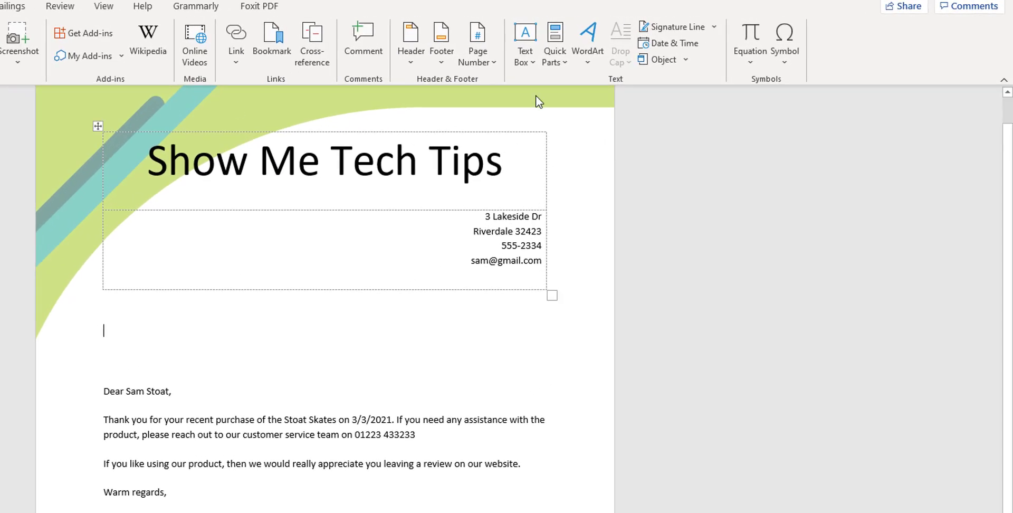
left_click(671, 44)
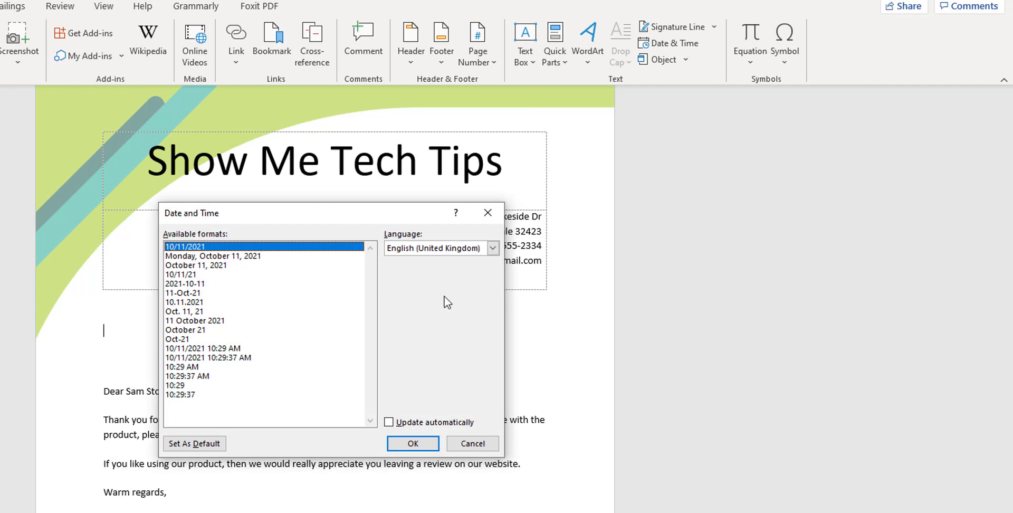
left_click(203, 265)
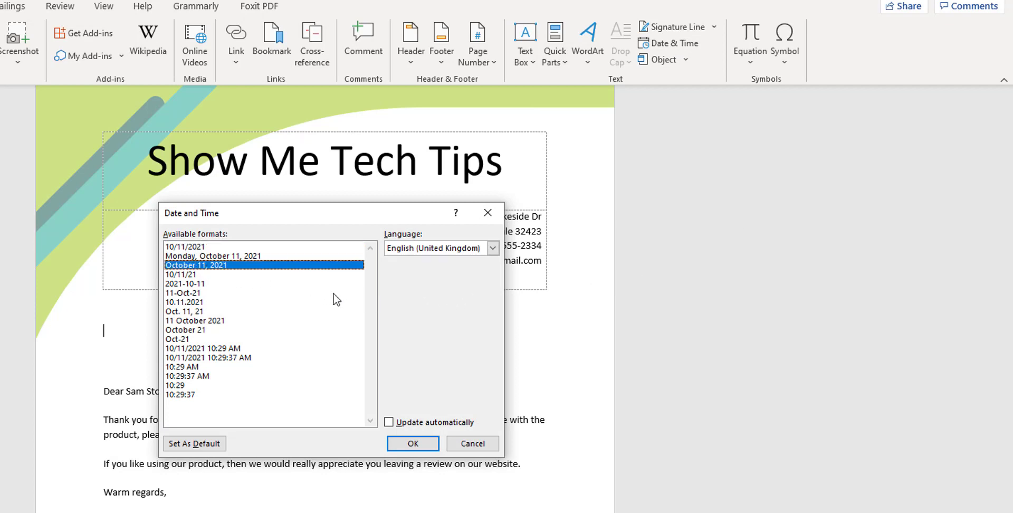
left_click(394, 422)
left_click(414, 444)
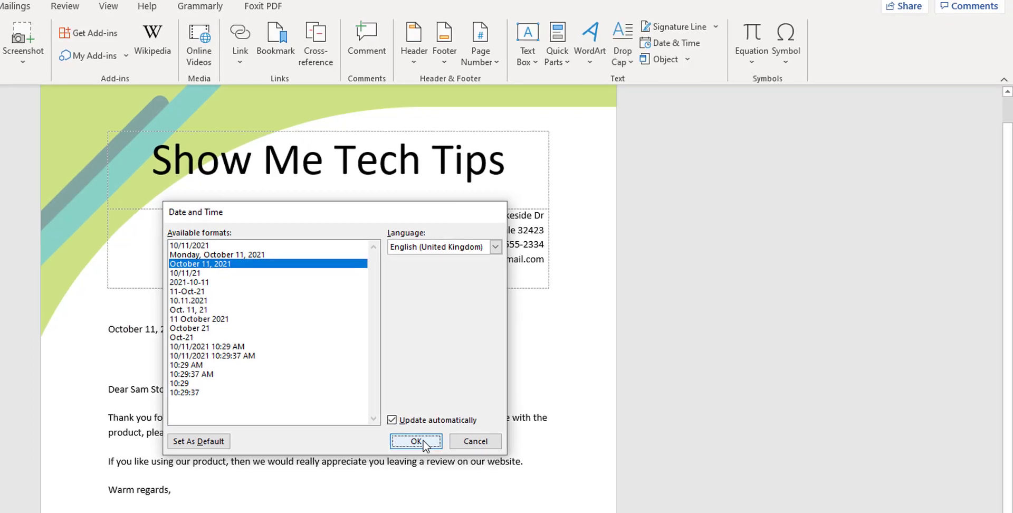